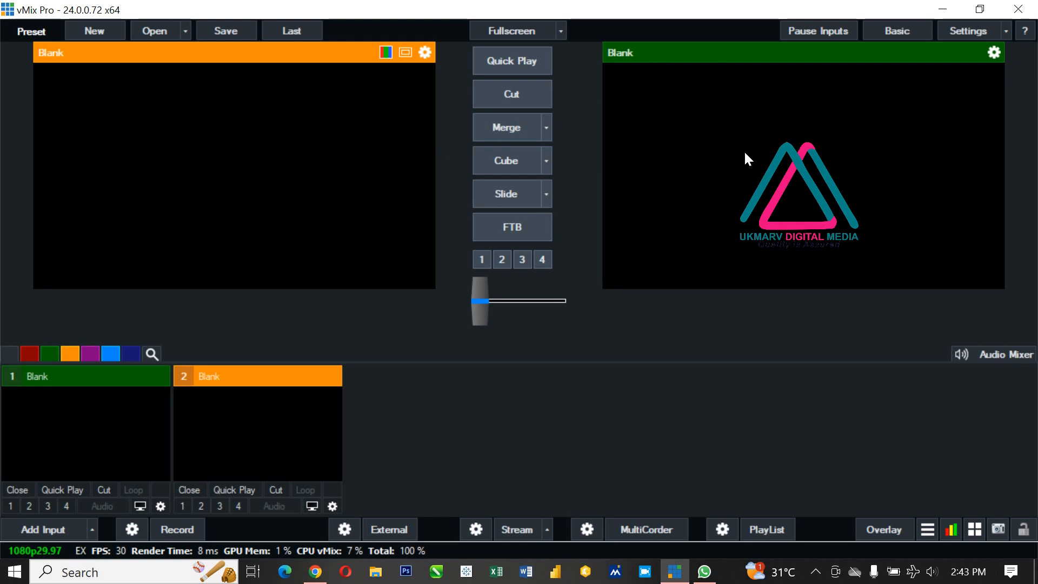
pyautogui.click(521, 33)
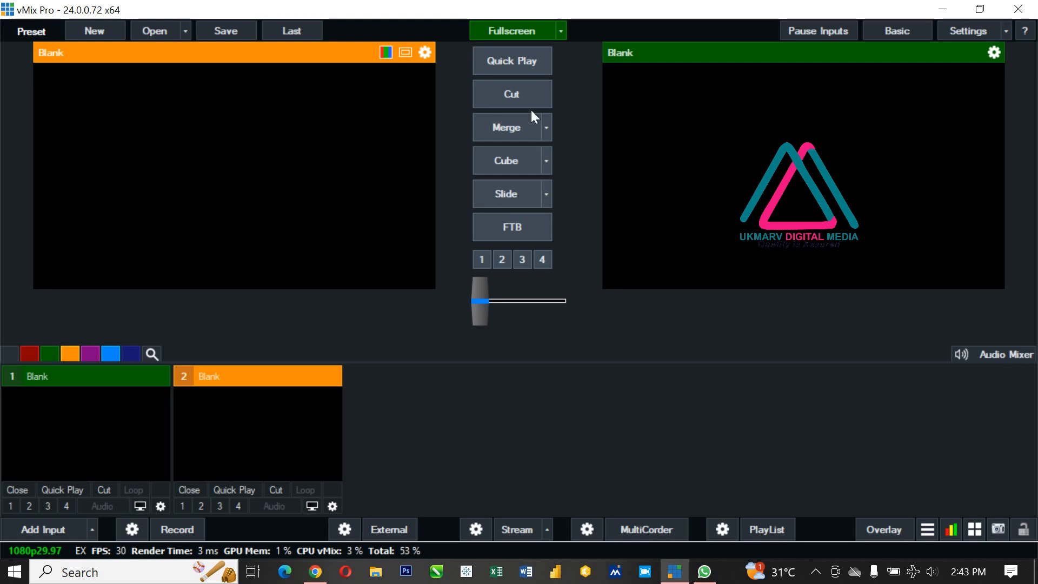
pyautogui.click(530, 28)
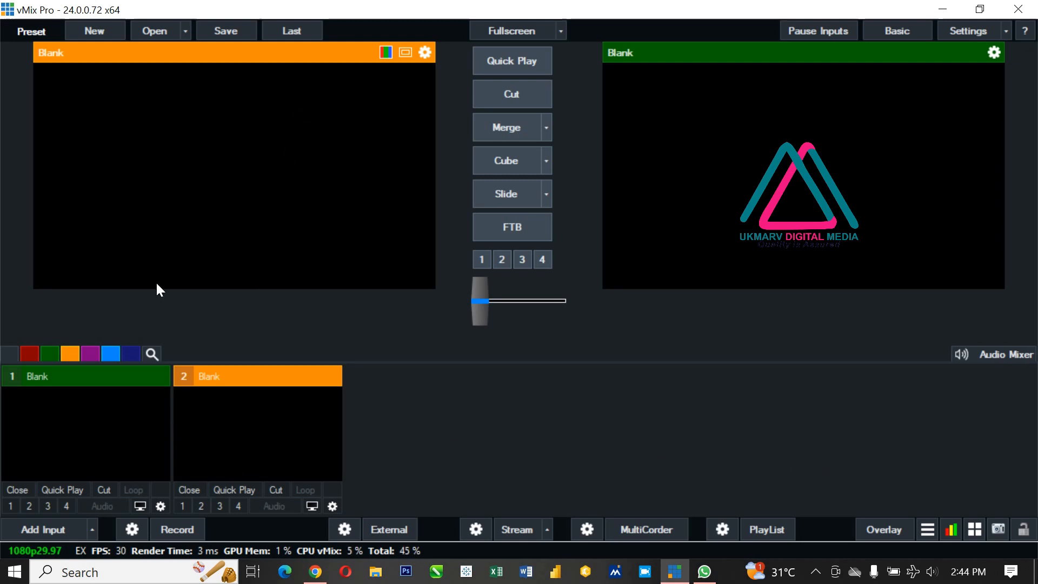
pyautogui.click(92, 400)
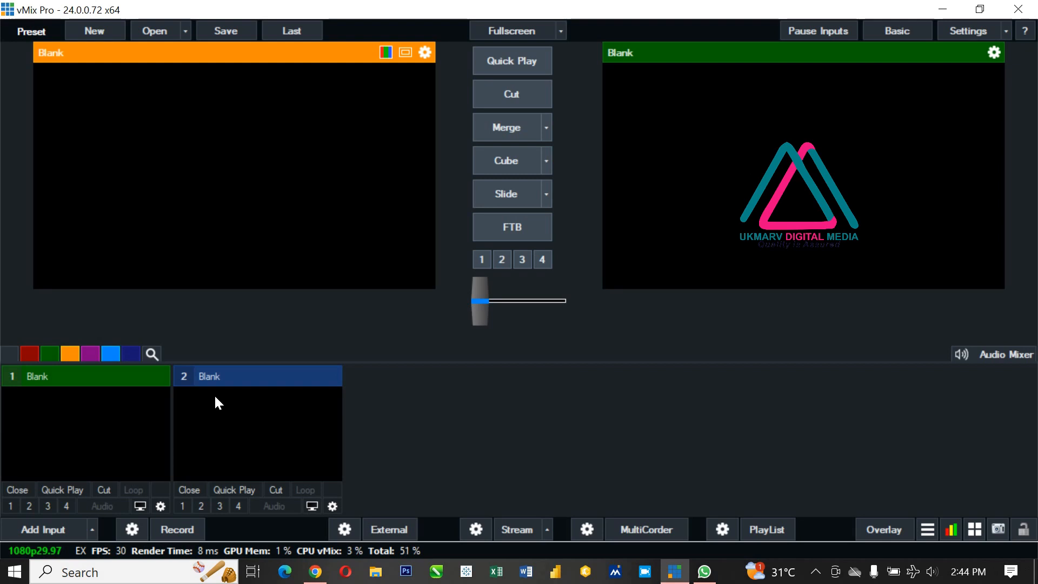
# Browse the input colour-group filters and open and close the audio mixer panel.
pyautogui.click(32, 358)
pyautogui.click(76, 355)
pyautogui.click(89, 352)
pyautogui.click(118, 354)
pyautogui.click(129, 353)
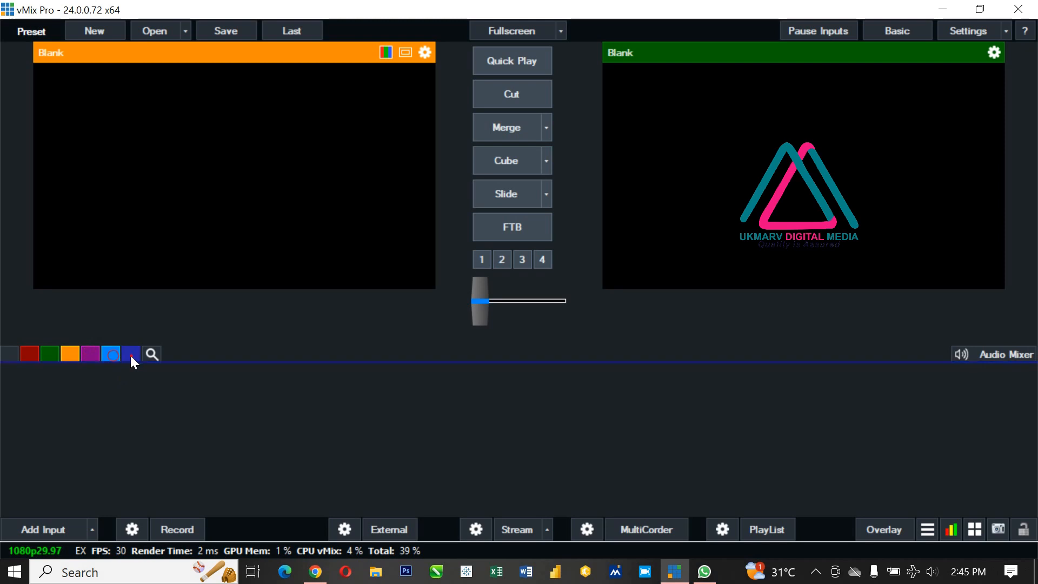
pyautogui.click(9, 354)
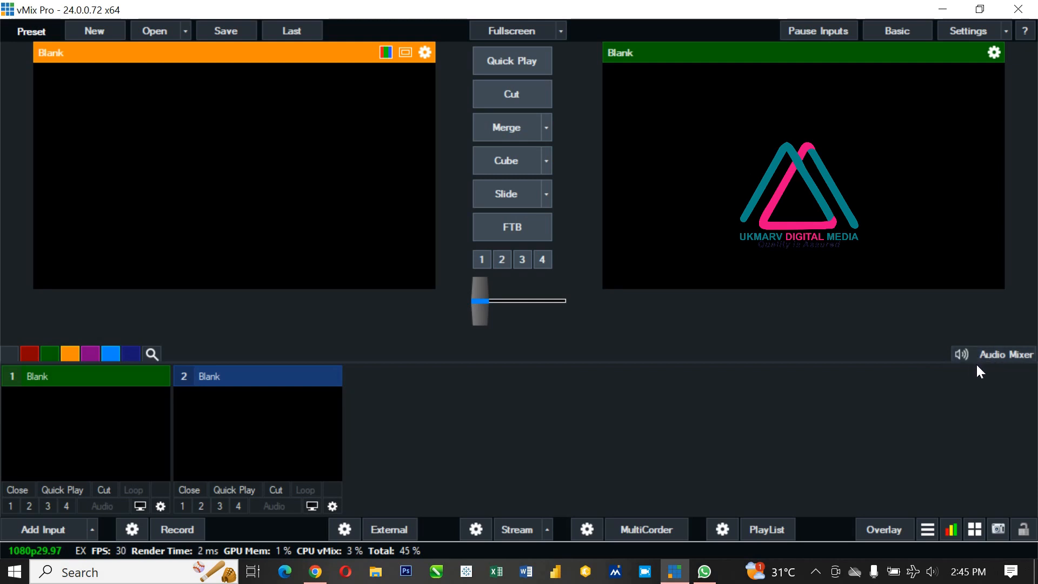
pyautogui.click(990, 353)
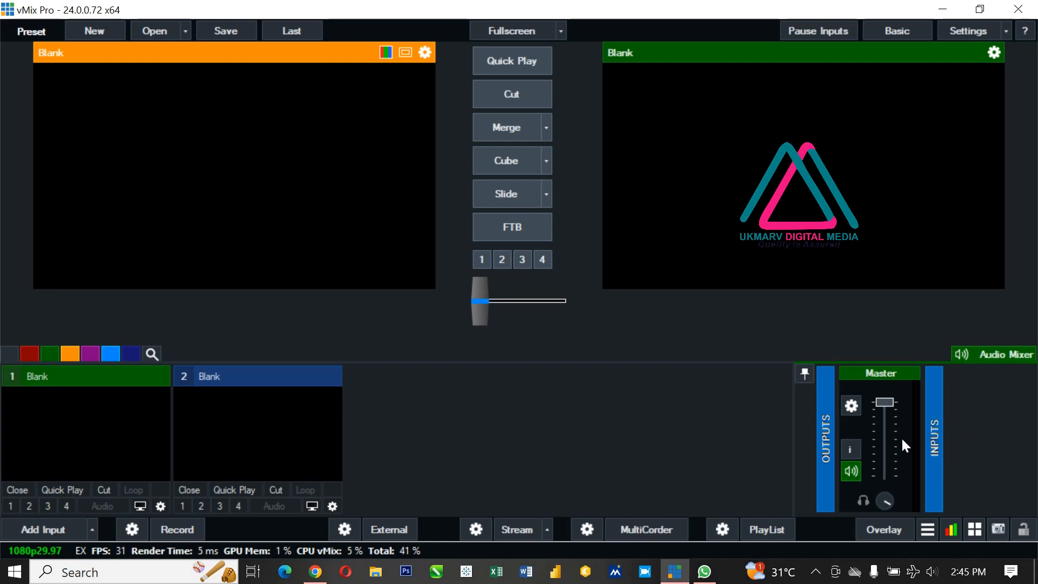
pyautogui.click(975, 351)
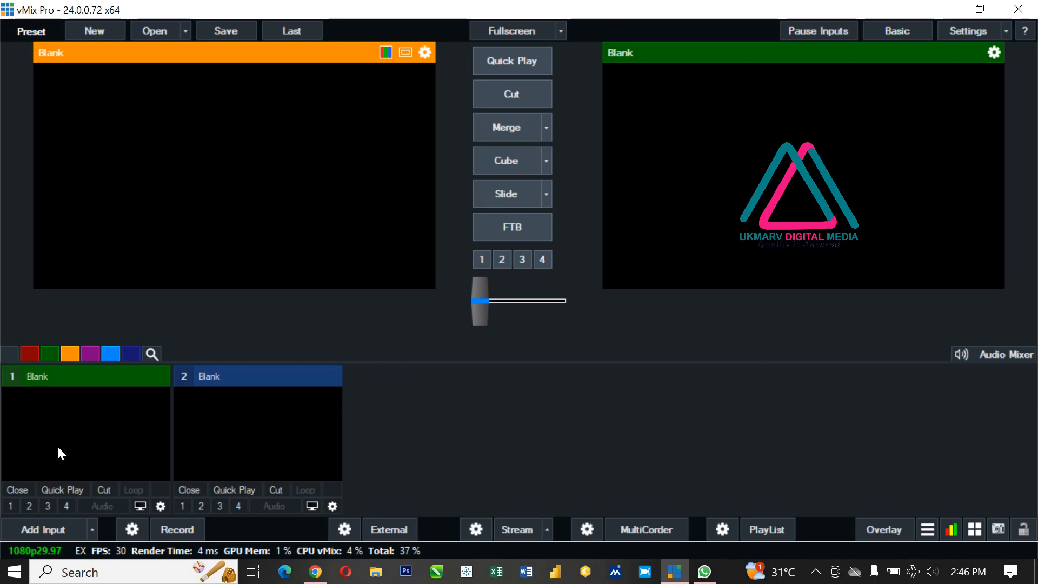
# Add the video file VID20230820093805.mp4 from the TACN ABIA SUNDAY 9AM folder as input 1 and load it into preview.
pyautogui.click(25, 524)
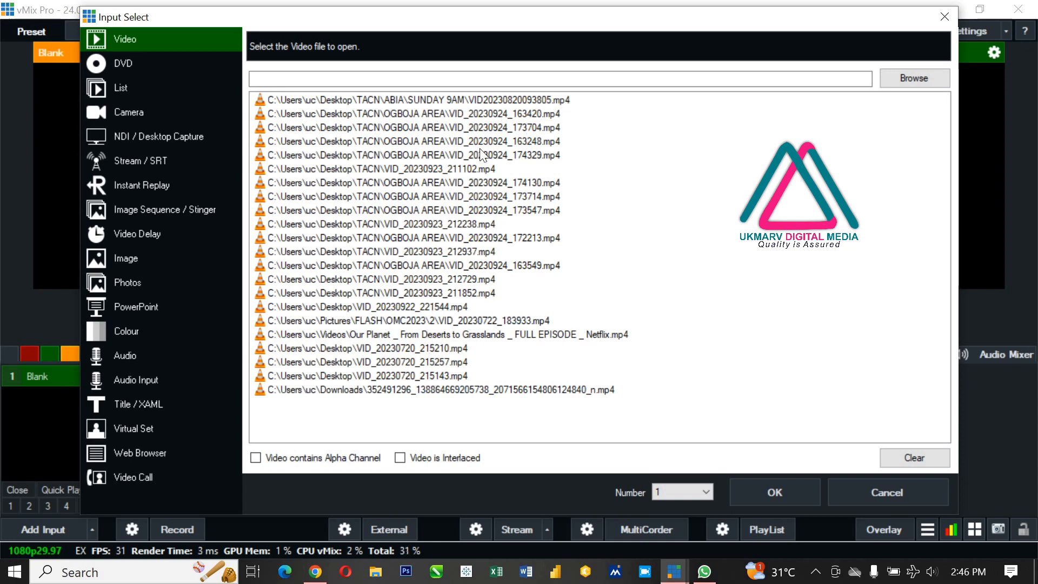
pyautogui.click(139, 115)
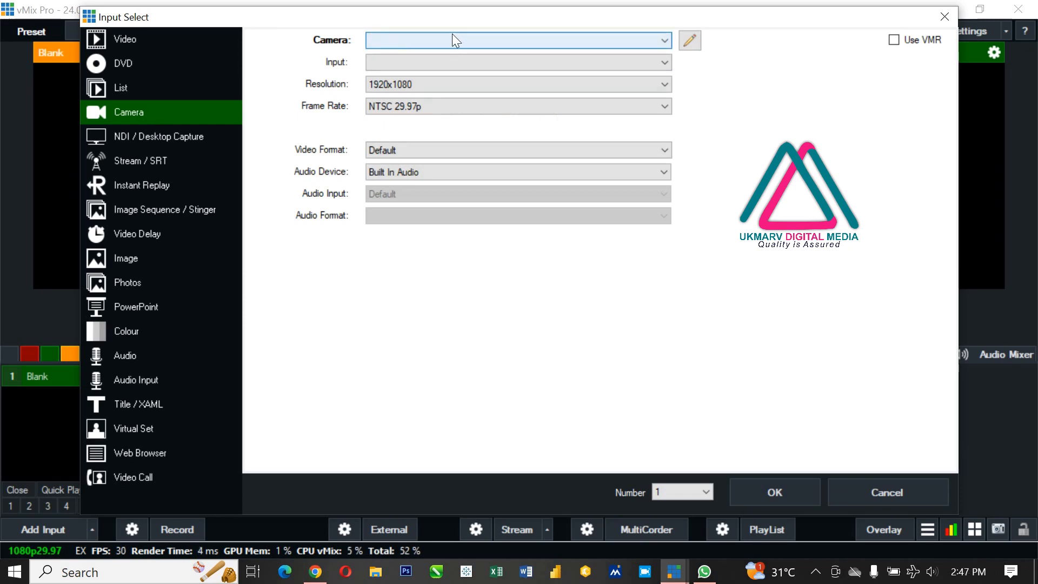
pyautogui.click(123, 44)
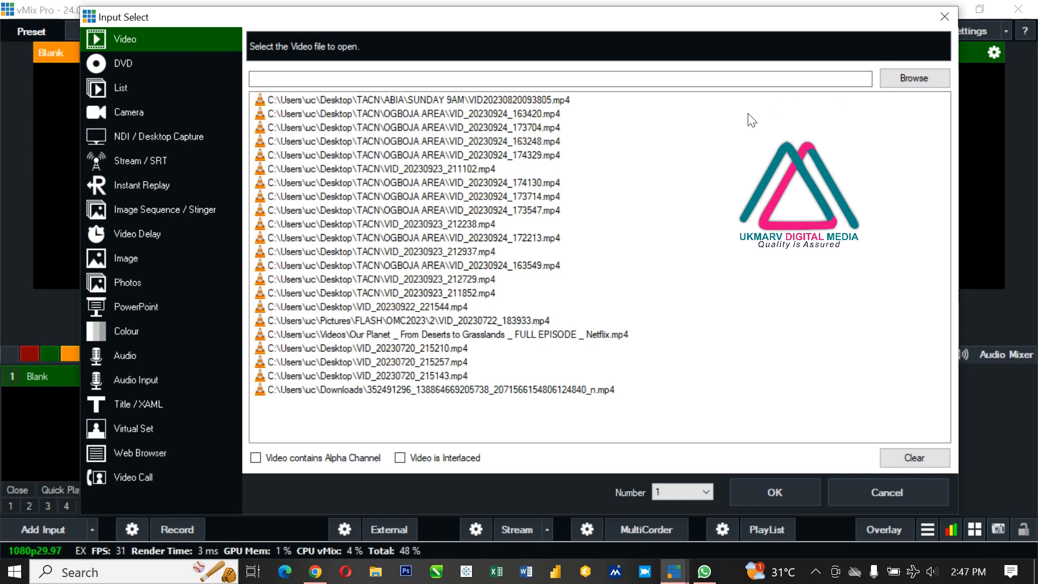
pyautogui.click(531, 103)
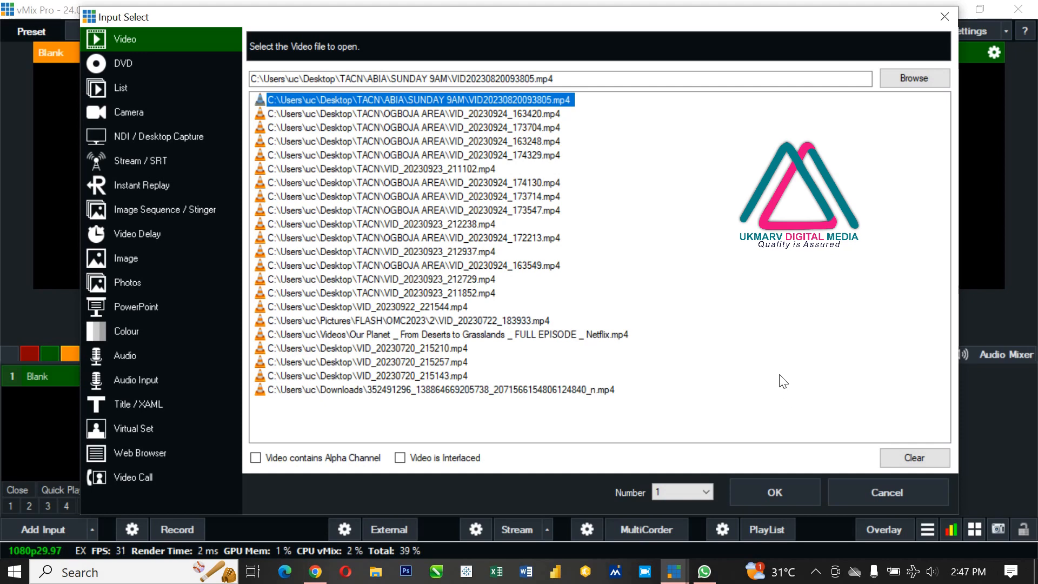
pyautogui.click(772, 492)
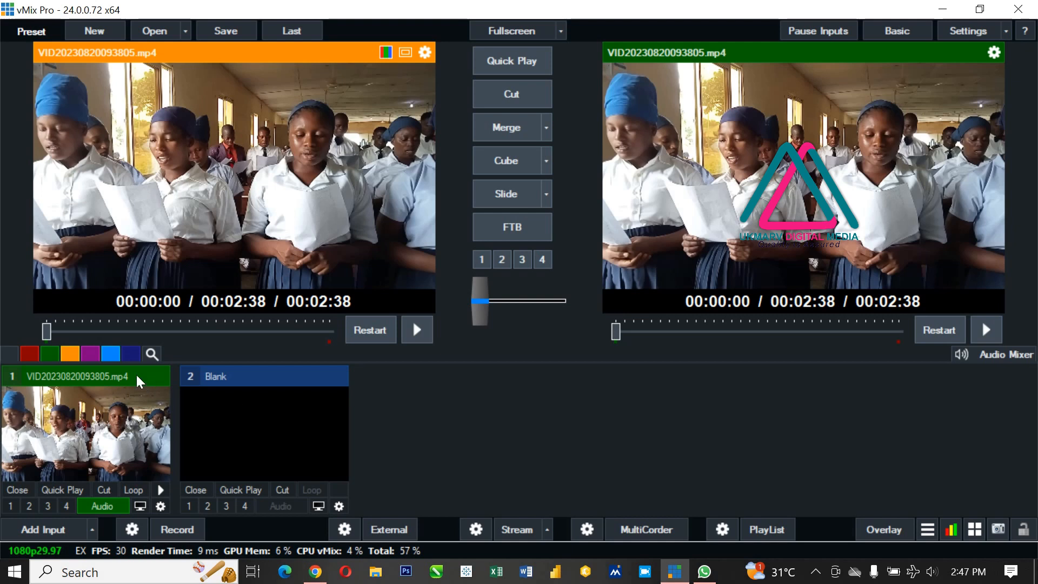
pyautogui.click(236, 434)
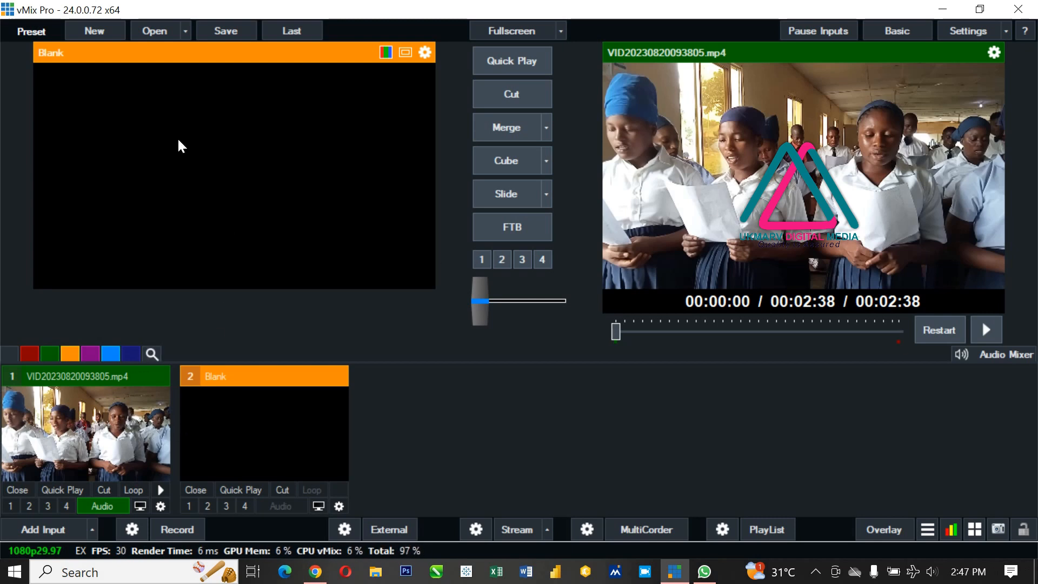
pyautogui.click(88, 434)
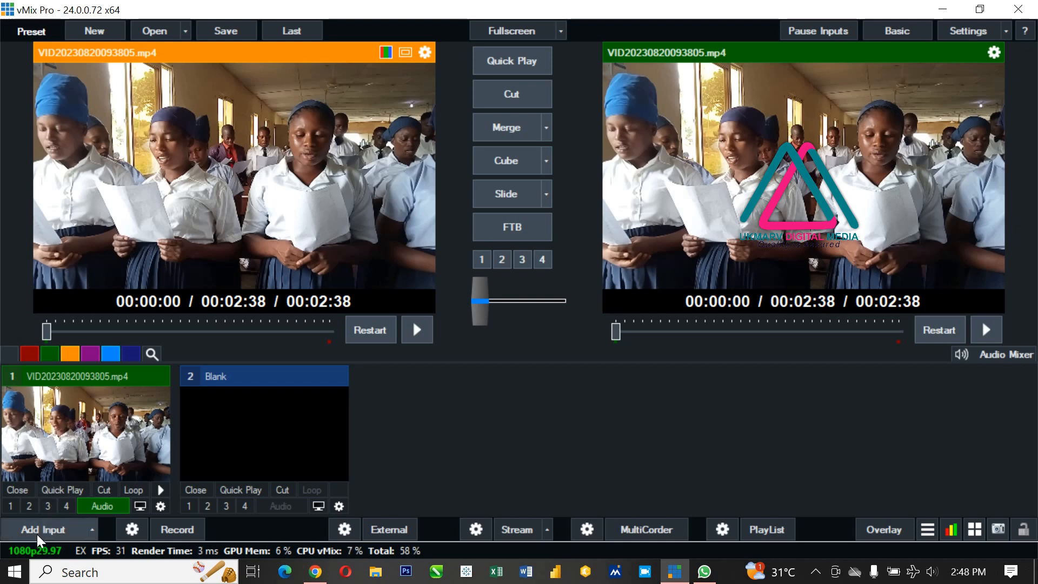
# Add an audio input using the Microphone Array (Realtek High Definition Audio) device as input 2.
pyautogui.click(34, 511)
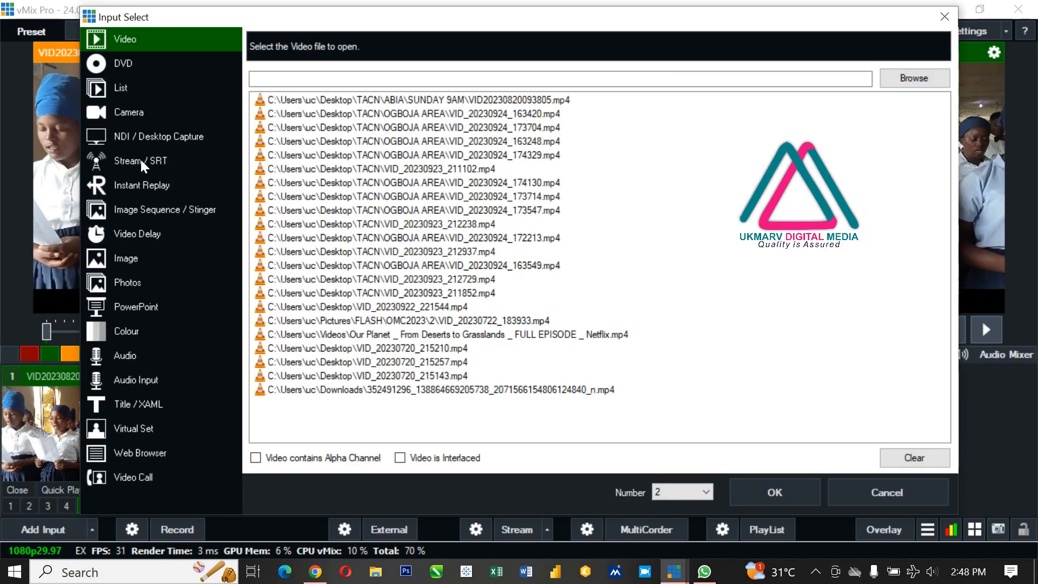
pyautogui.click(122, 377)
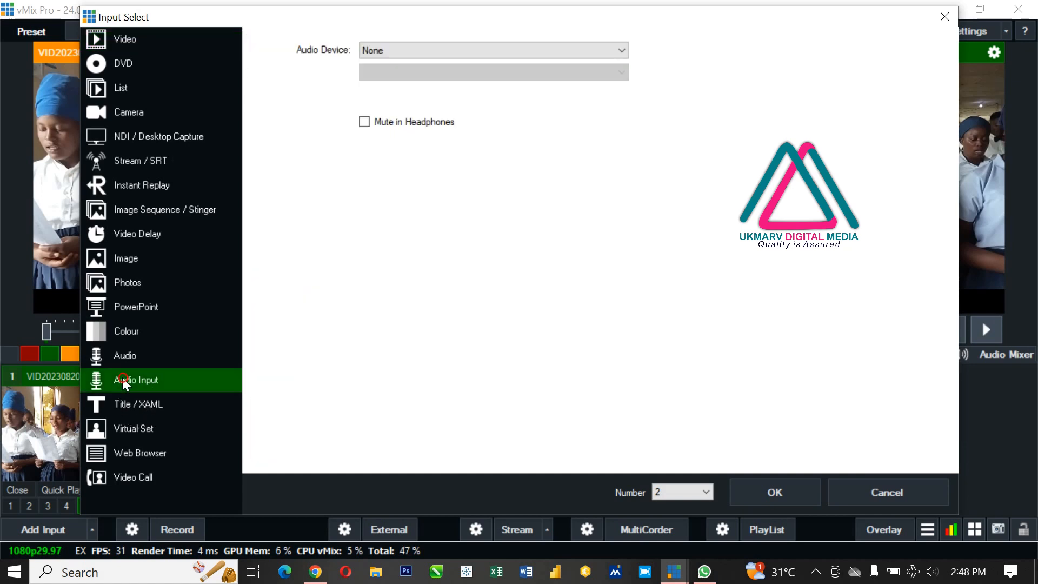
pyautogui.click(403, 50)
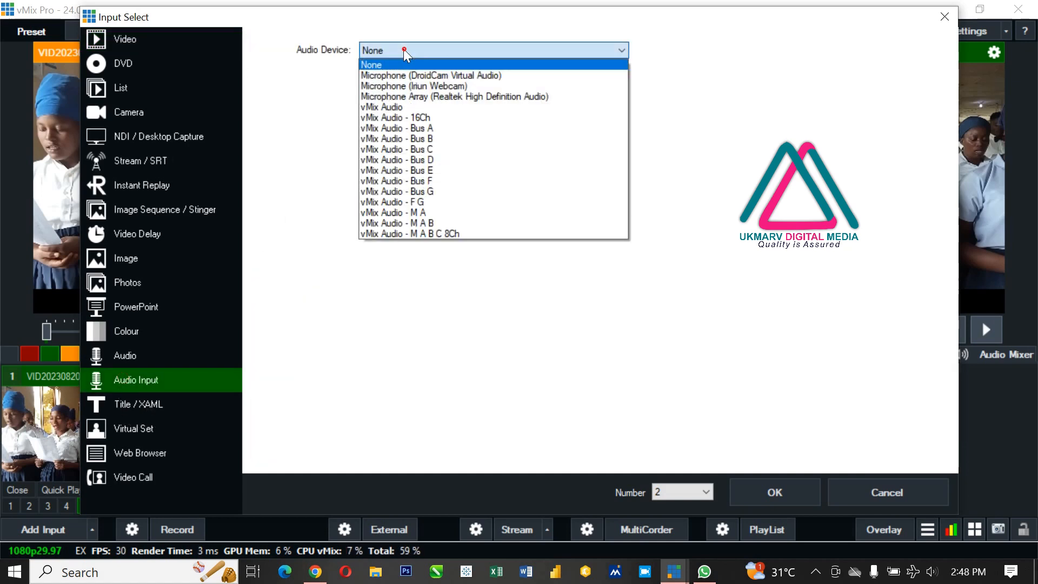
pyautogui.click(425, 97)
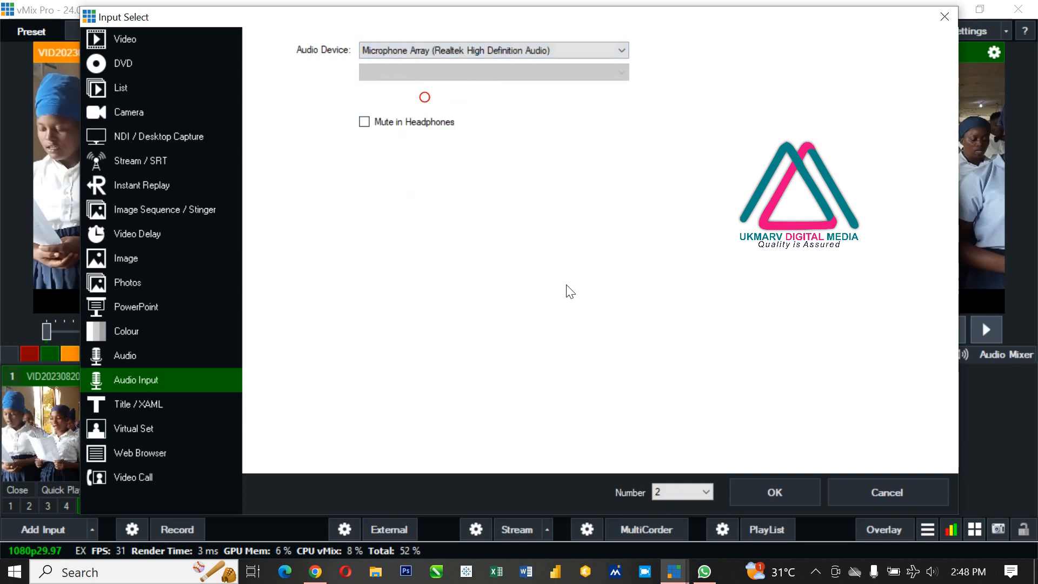
pyautogui.click(781, 485)
pyautogui.moveTo(558, 121)
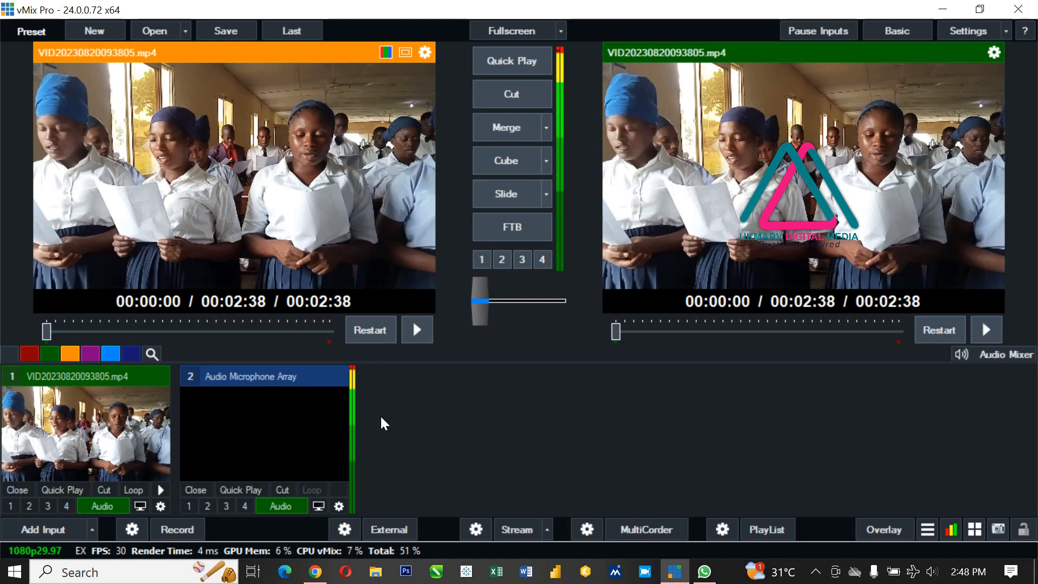
pyautogui.click(49, 534)
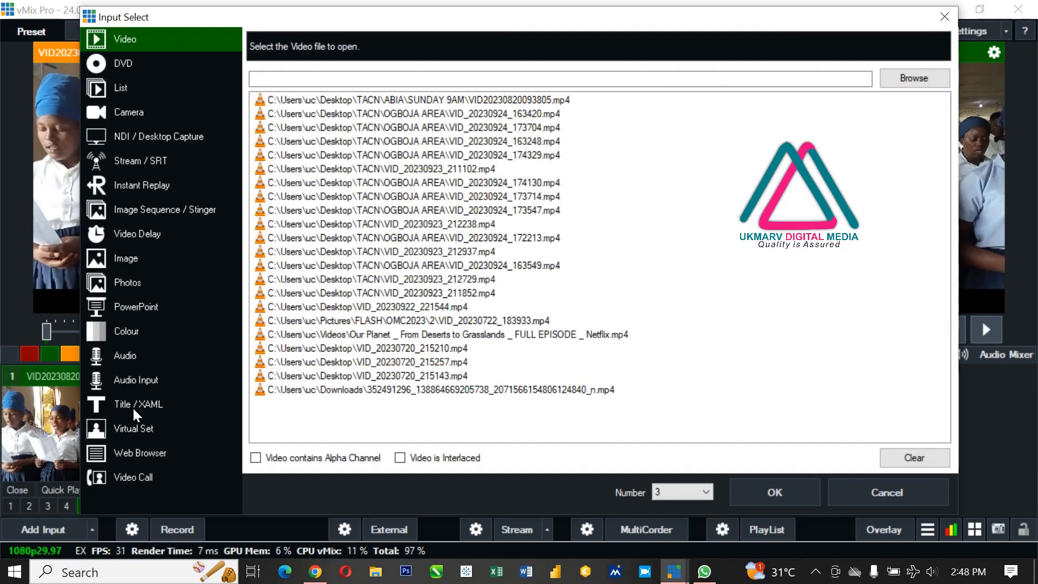
pyautogui.click(133, 411)
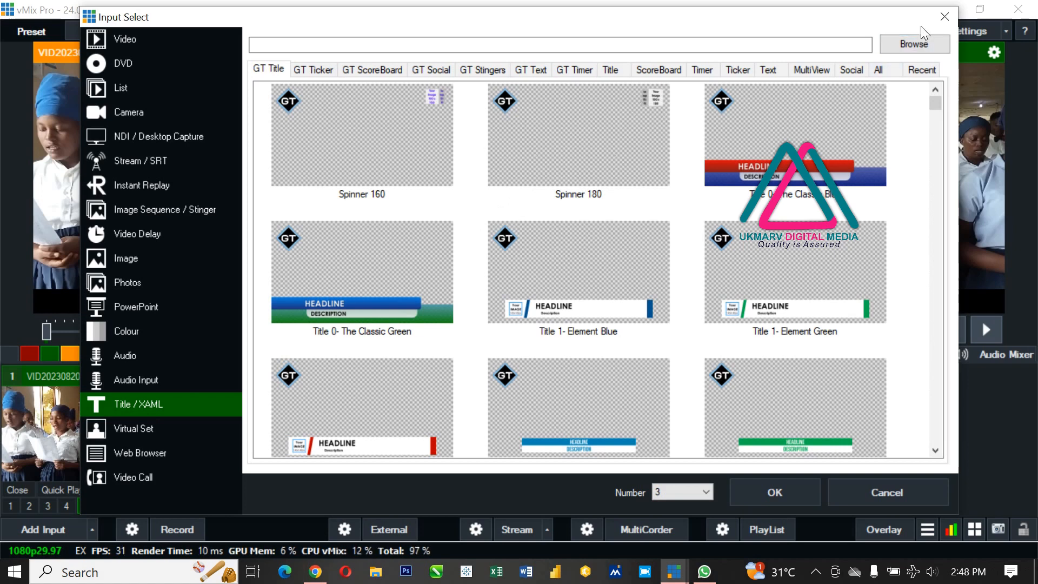
pyautogui.click(941, 17)
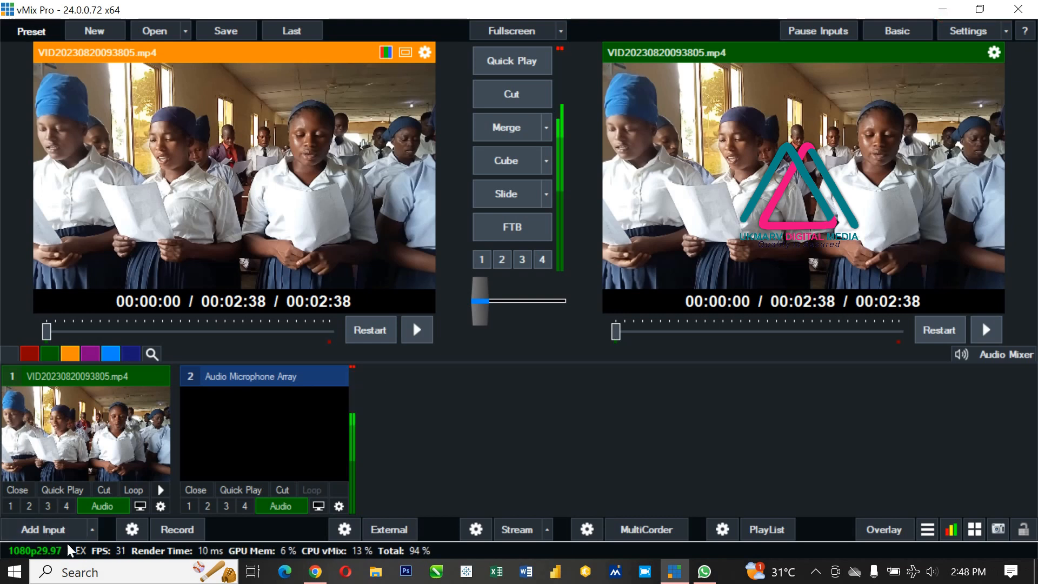
# Add a colour input and remove the Audio Microphone Array input.
pyautogui.click(93, 530)
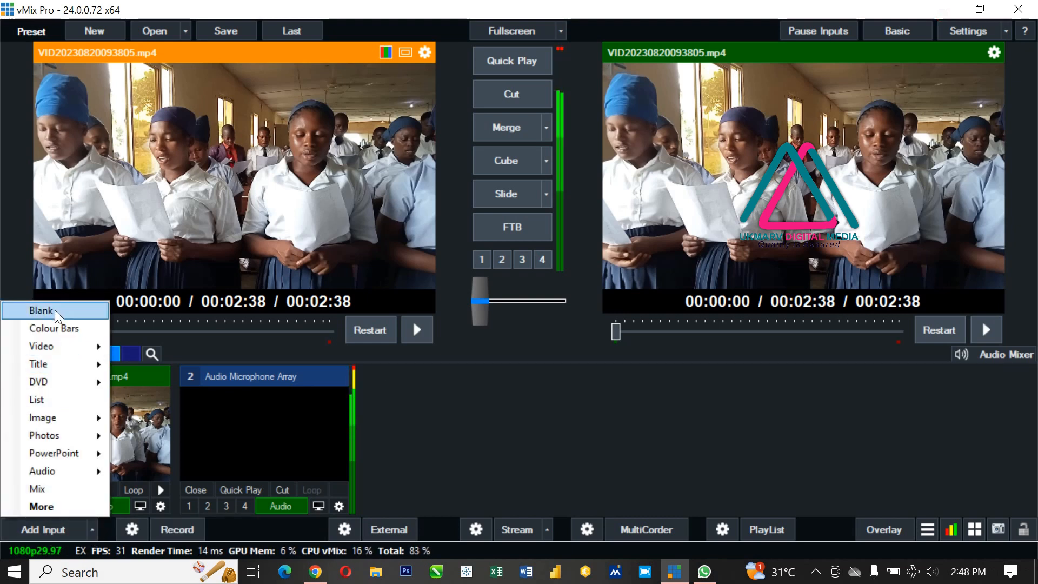
pyautogui.click(89, 527)
pyautogui.click(90, 532)
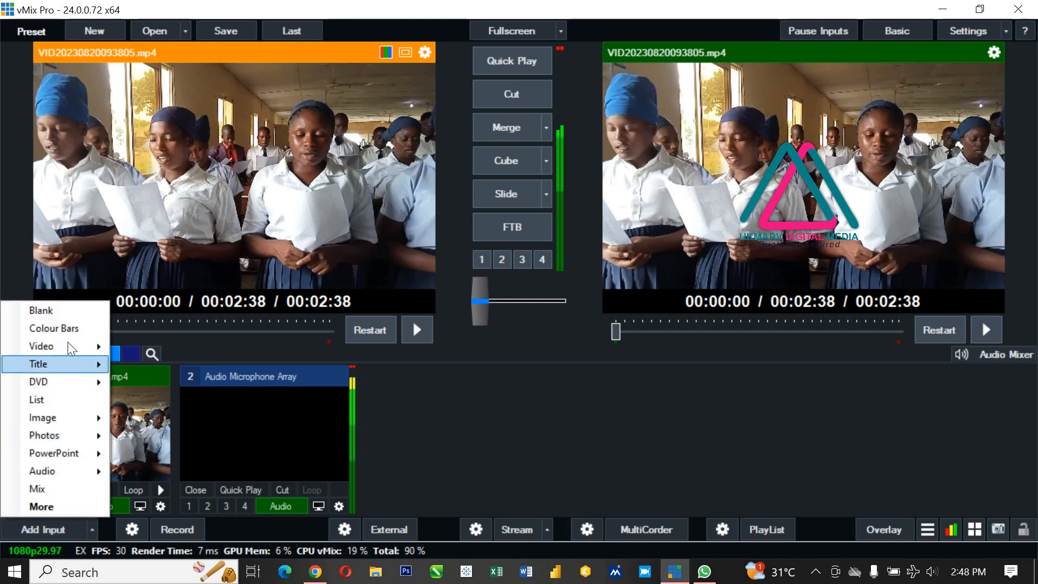
pyautogui.click(70, 310)
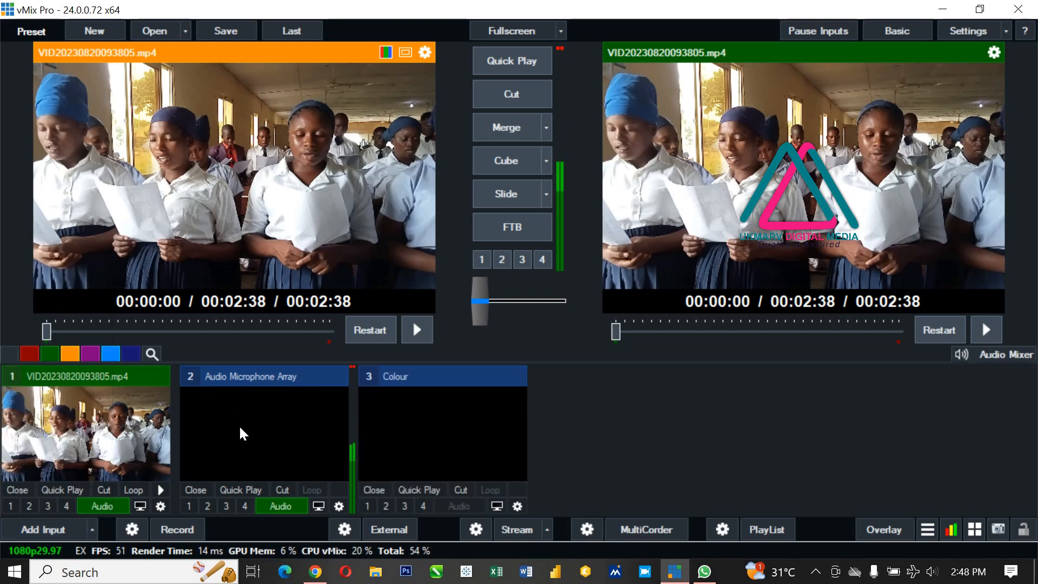
pyautogui.click(190, 489)
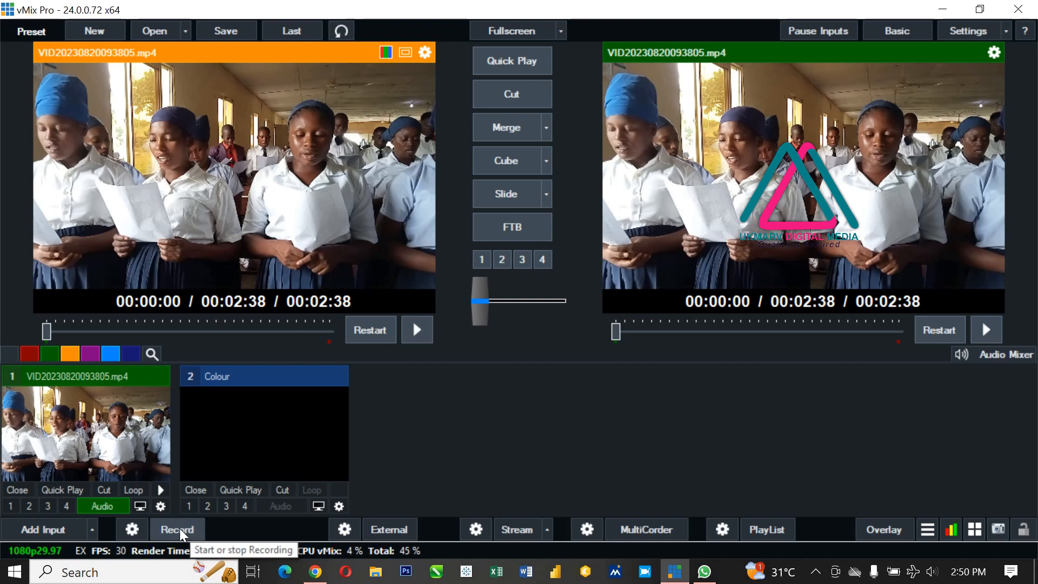
# Review the MP4 recording setup and the external output options without changing them.
pyautogui.click(133, 528)
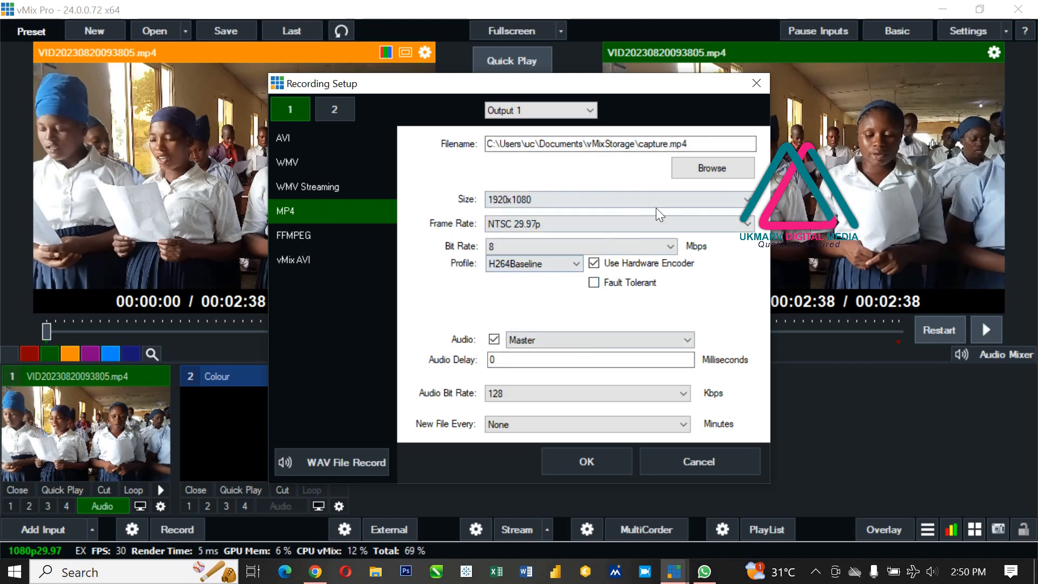
pyautogui.click(695, 458)
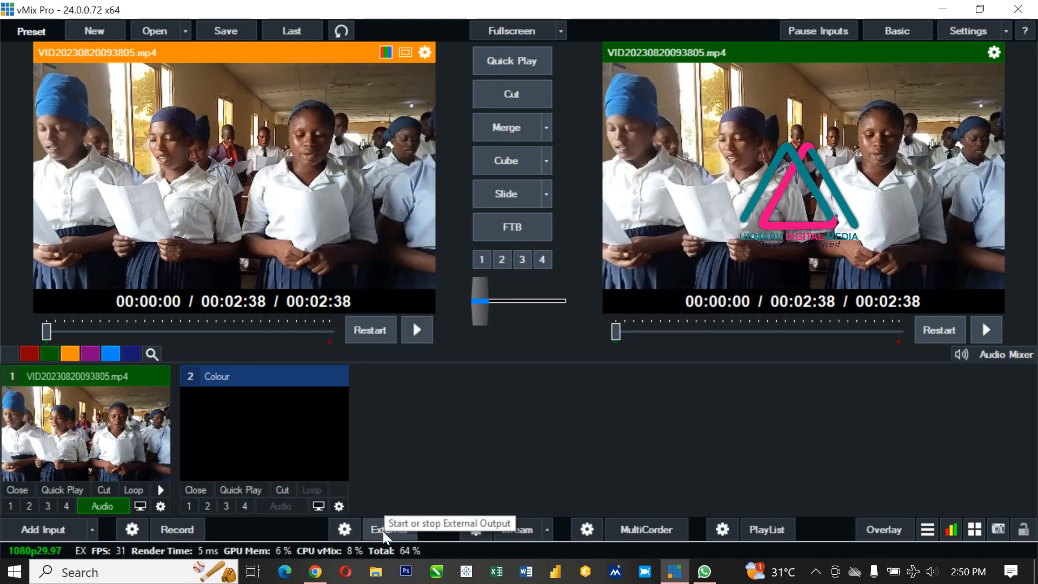
pyautogui.click(348, 524)
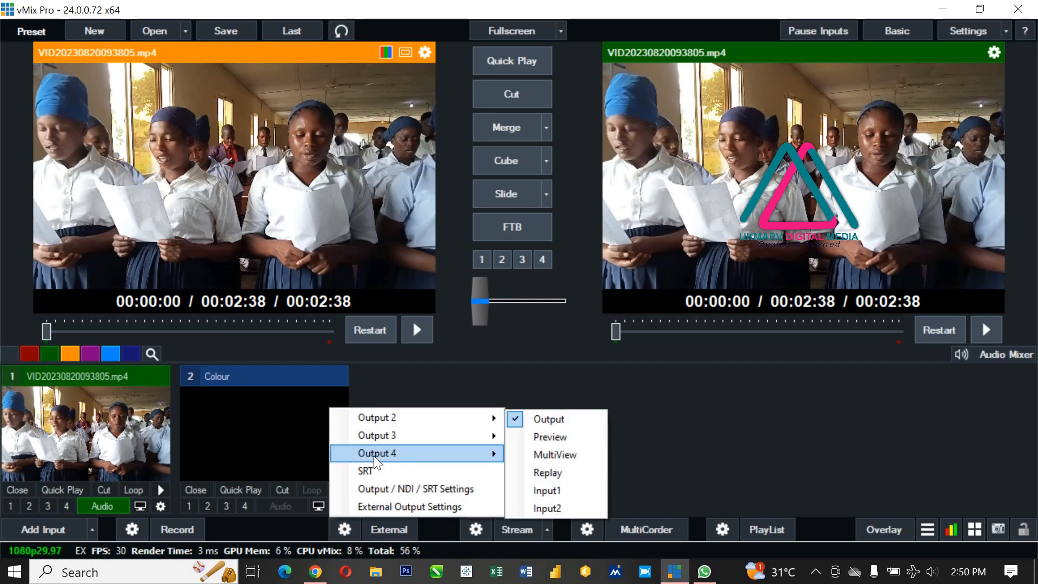
pyautogui.moveTo(437, 443)
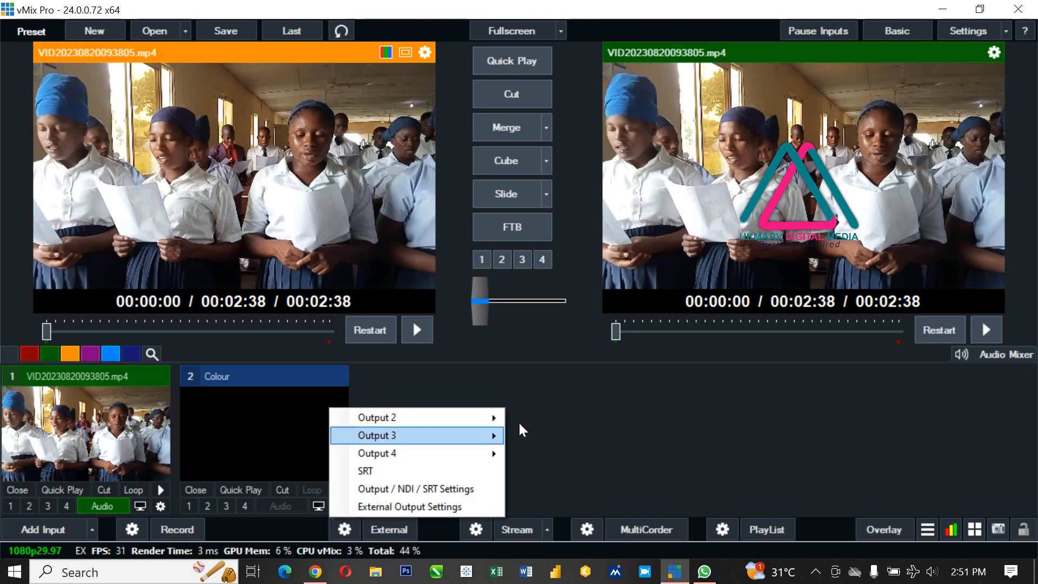
pyautogui.click(562, 428)
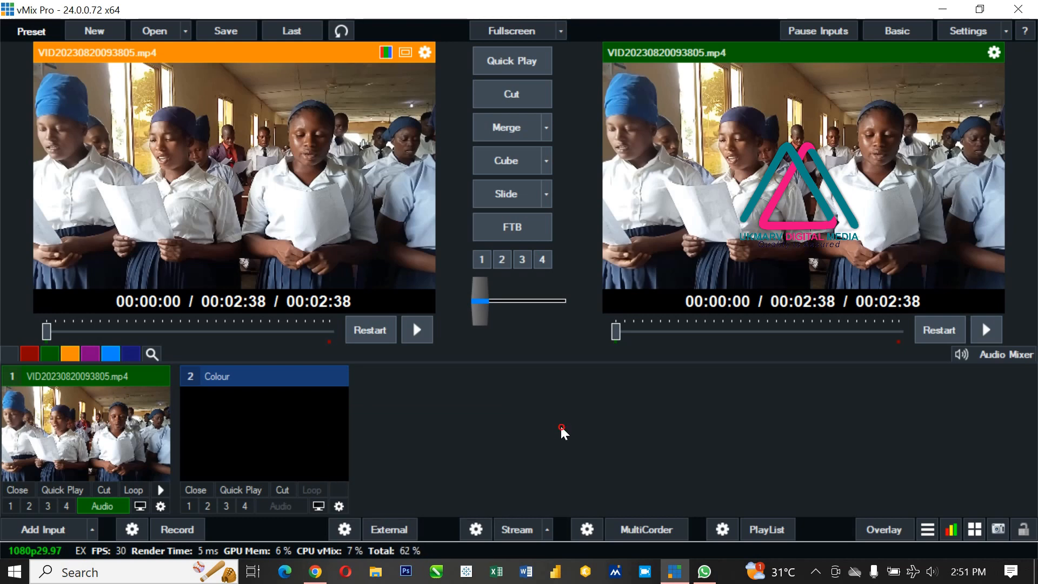
# Review the streaming settings and the MultiCorder window, closing each without changes.
pyautogui.click(476, 528)
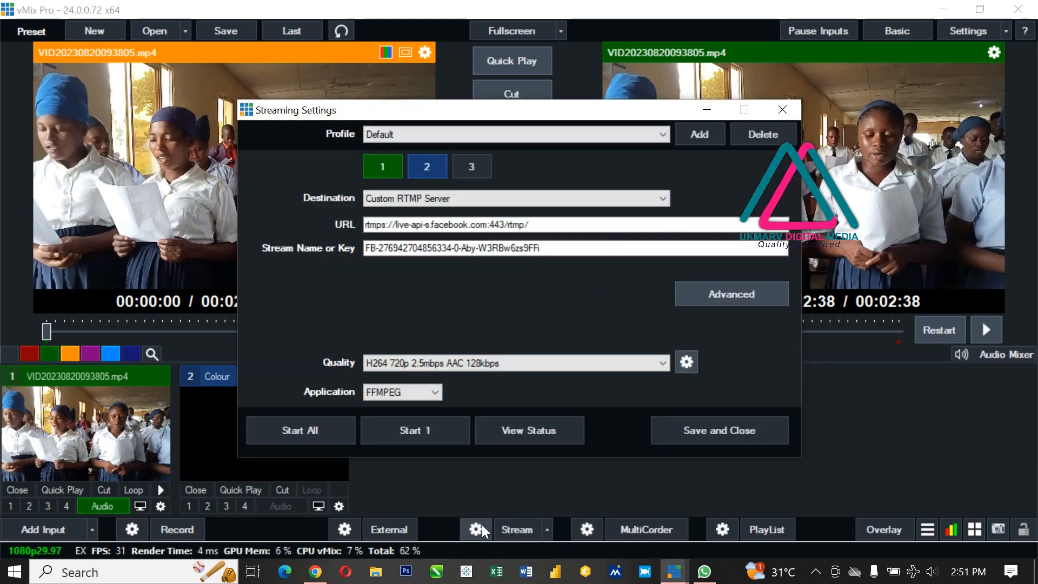
pyautogui.click(781, 110)
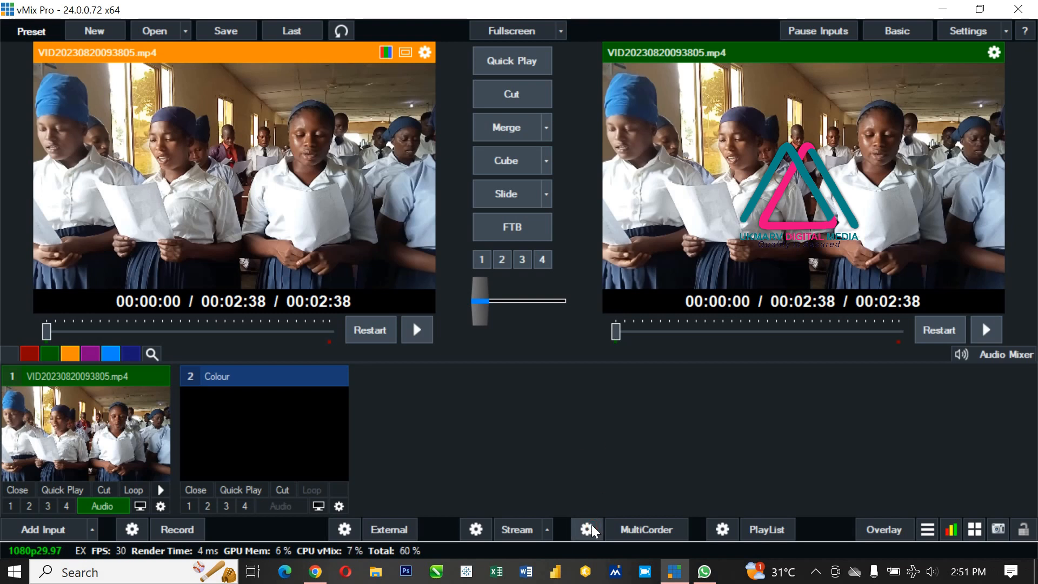
pyautogui.click(632, 529)
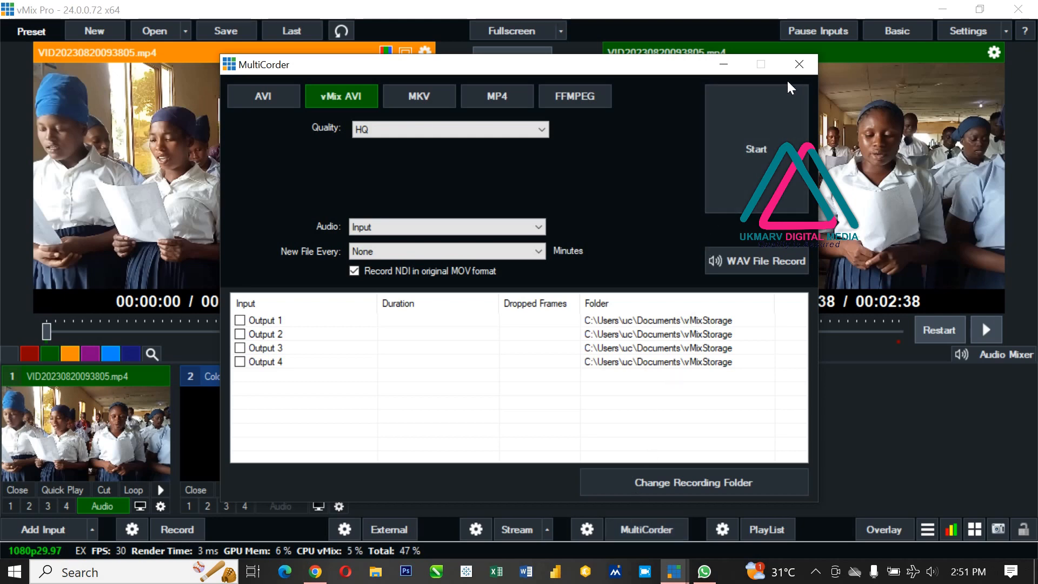
pyautogui.click(799, 63)
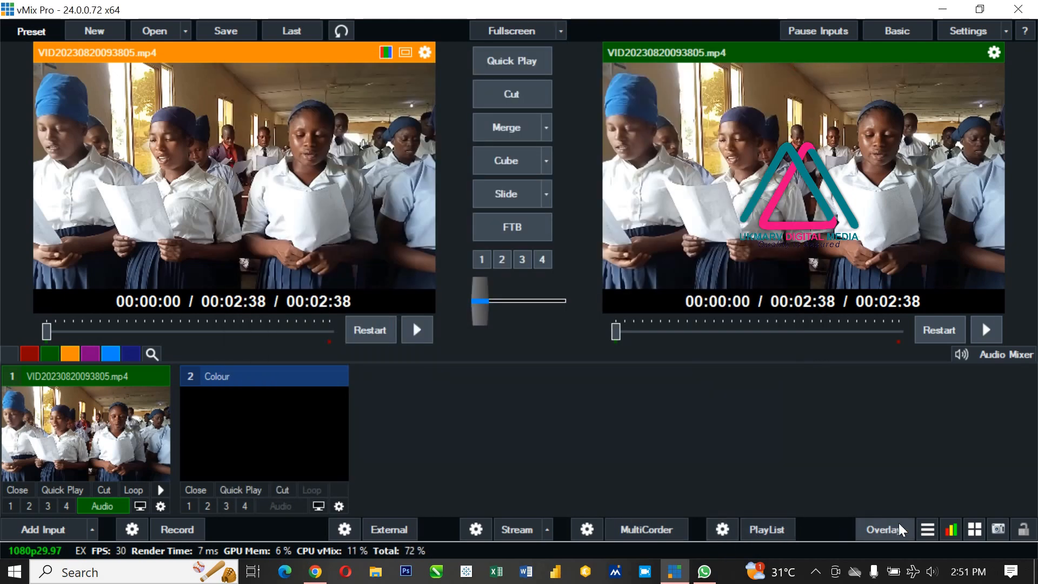